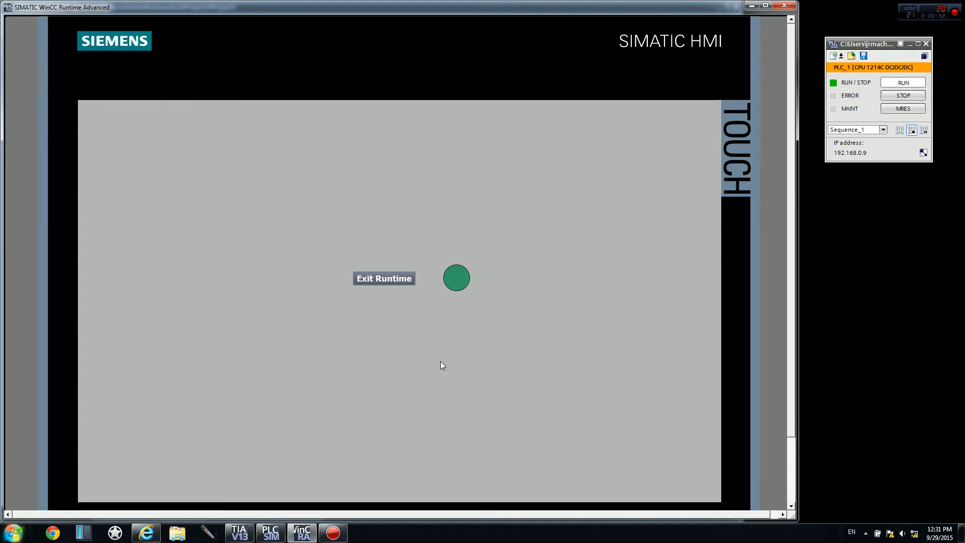
Exit the HMI runtime simulation and set the IP address of PLC_1's PROFINET interface to 192.168.0.10.
left_click(388, 279)
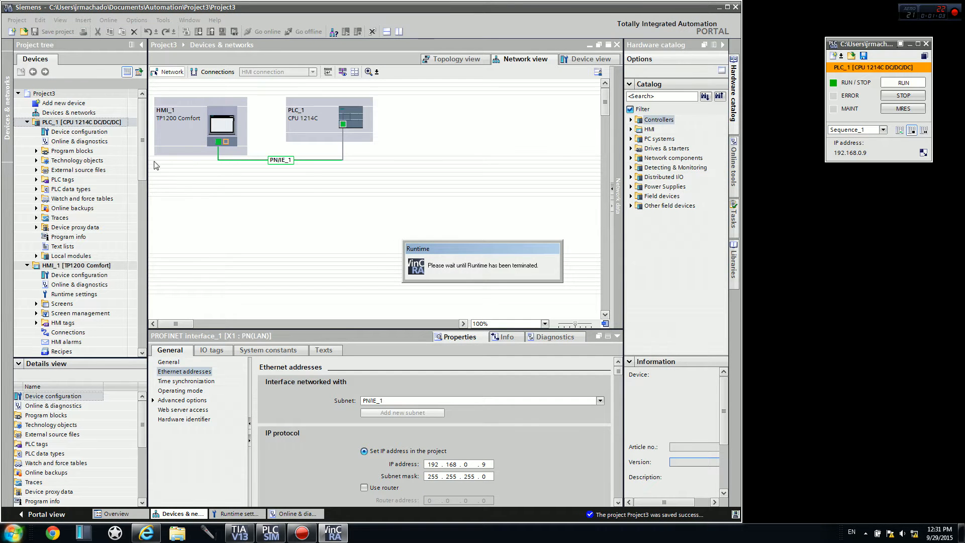
left_click(343, 125)
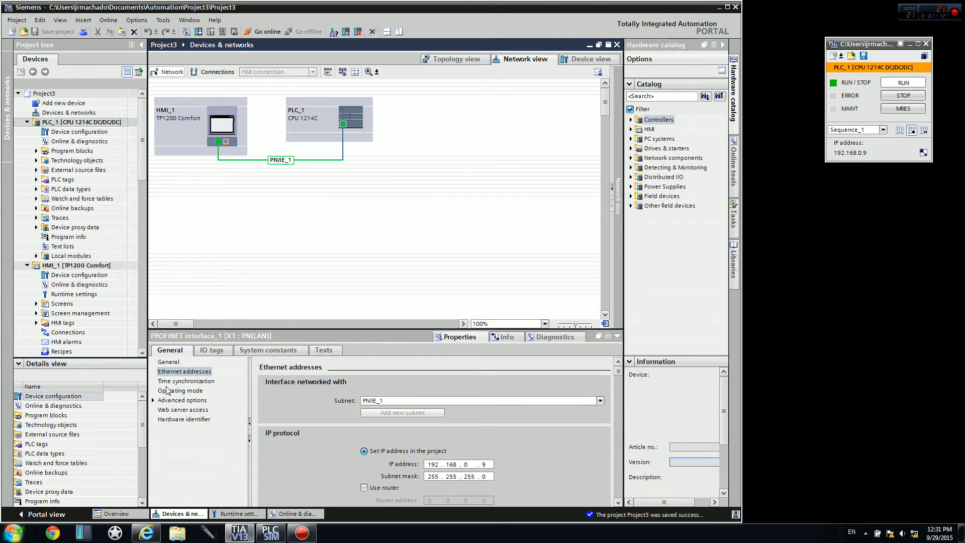
left_click(184, 372)
double_click(486, 464)
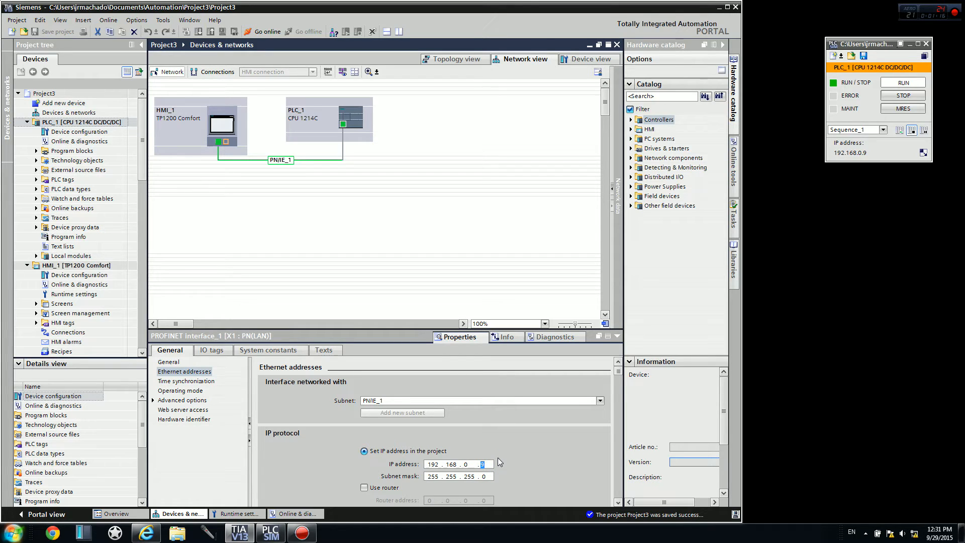
type("10")
key("Return")
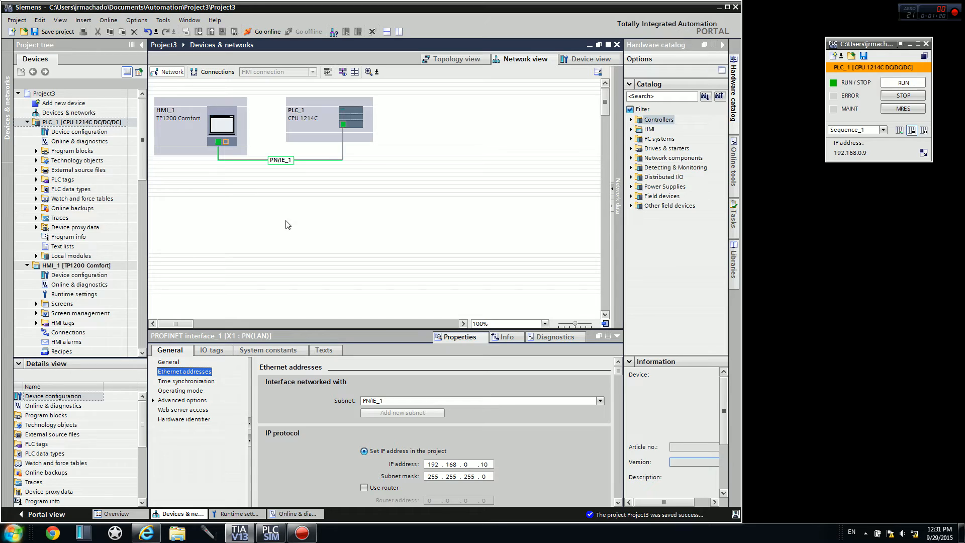
Compile the hardware of PLC_1 with a full rebuild.
right_click(97, 125)
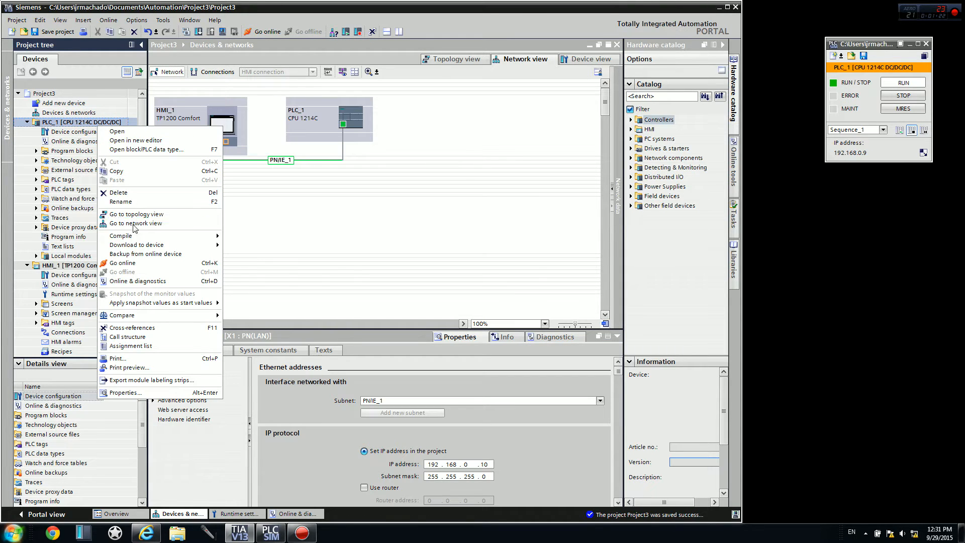
mouse_move(133, 236)
left_click(277, 251)
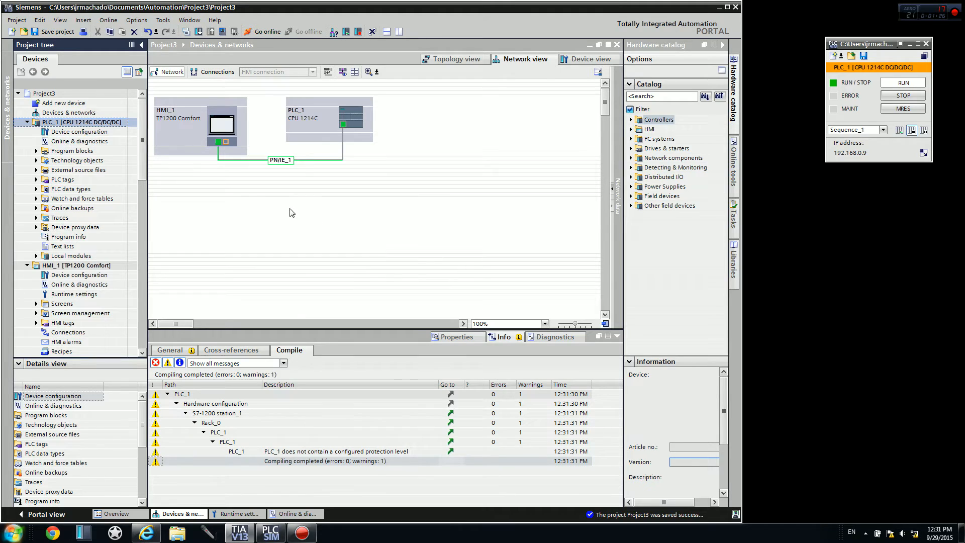
Download PLC_1 to the compatible simulated CPU found at 192.168.0.9, stopping all modules for loading and starting them all on completion.
left_click(198, 32)
left_click(487, 247)
left_click(527, 340)
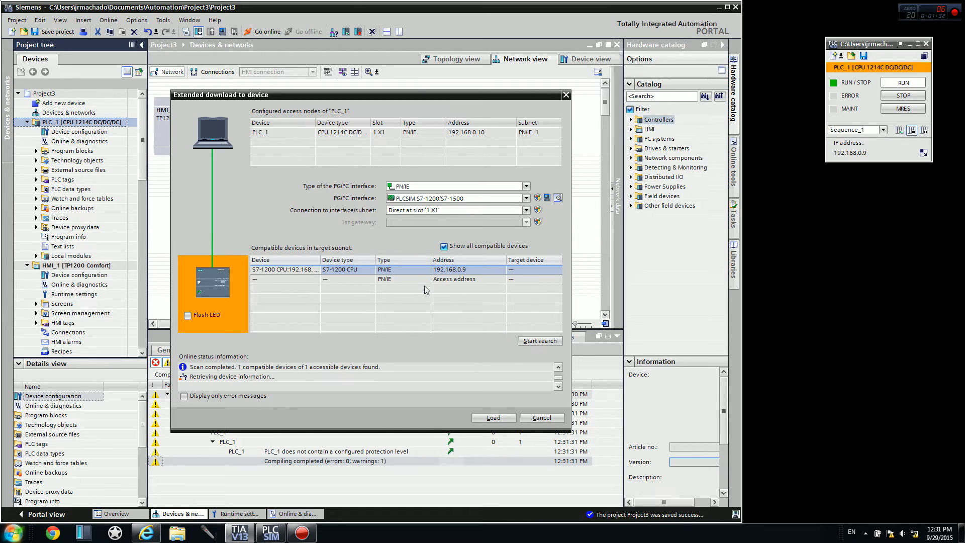
left_click(408, 270)
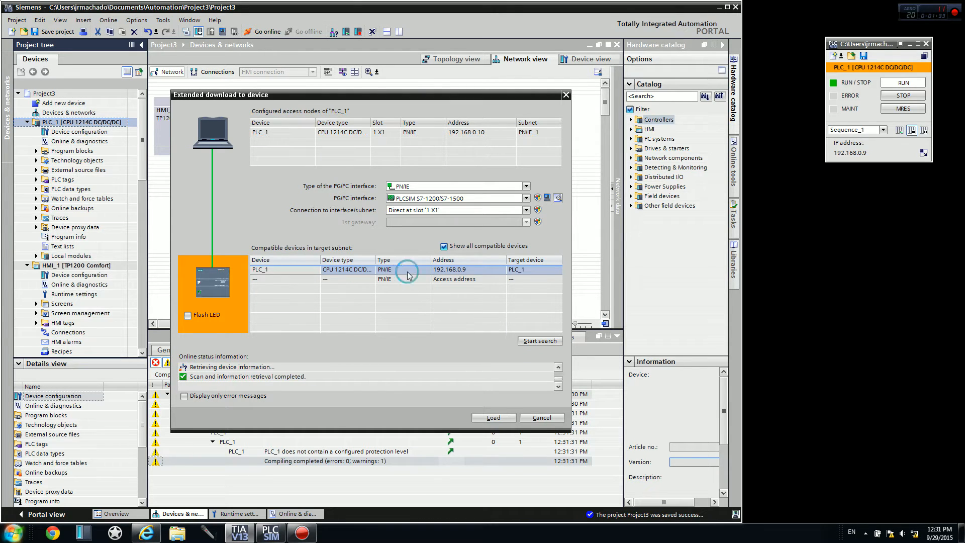
left_click(493, 417)
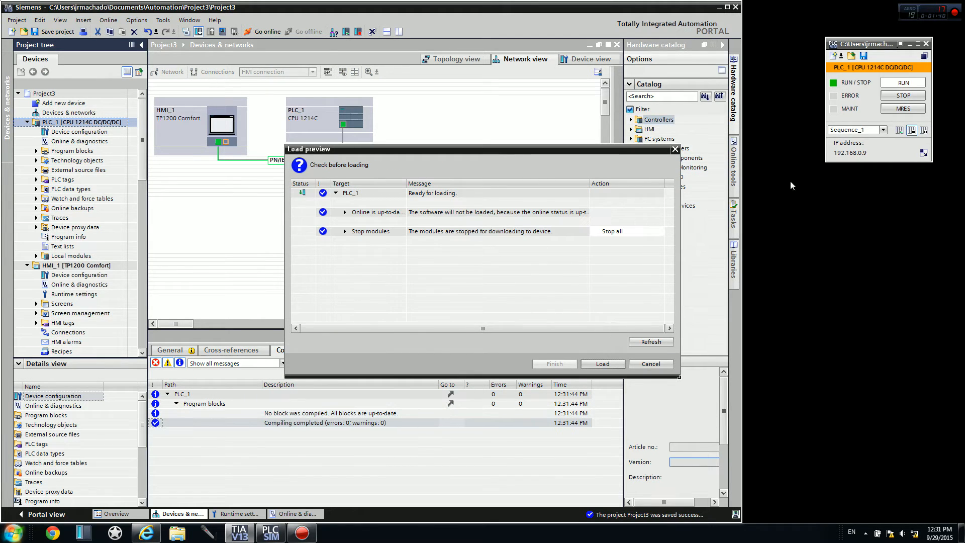
left_click(602, 364)
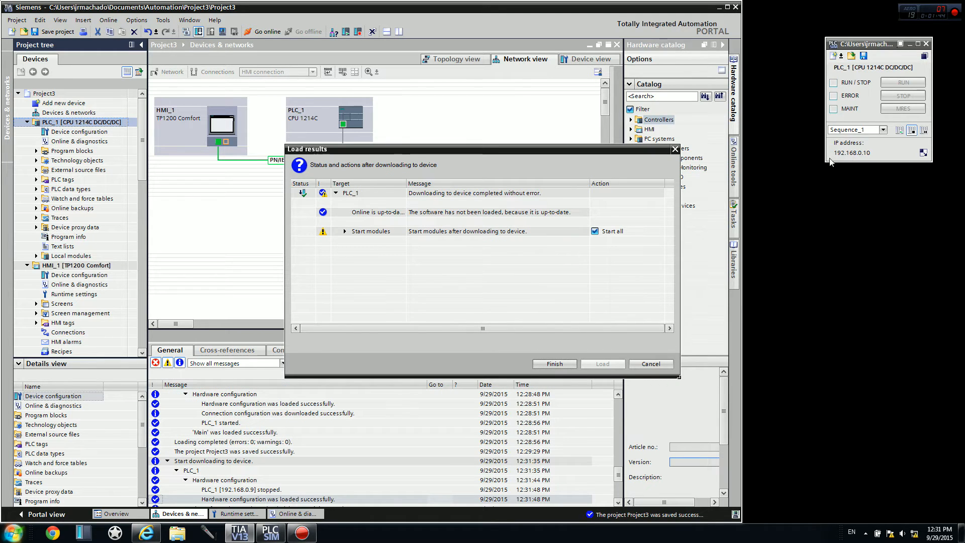
left_click(561, 361)
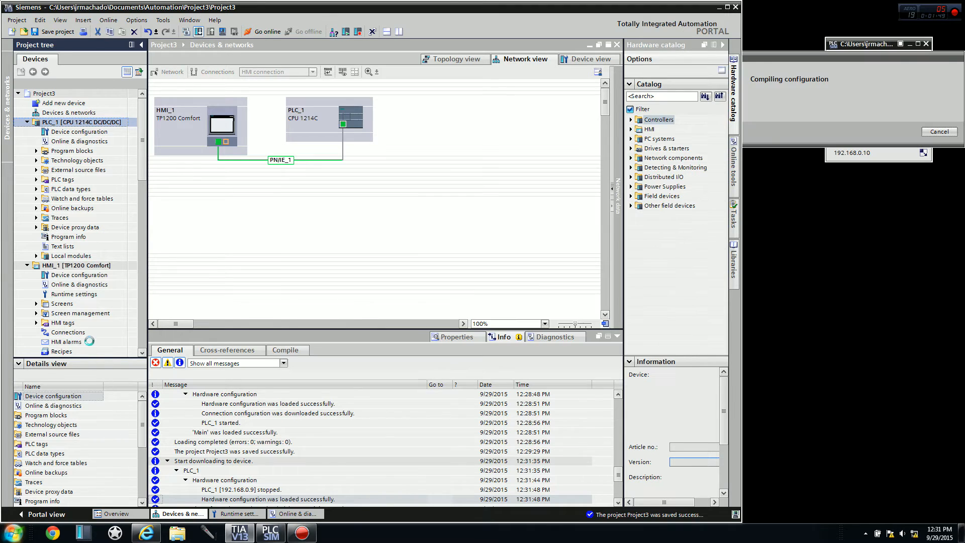
Check the address of the accessible device under the PLCSIM S7-1200/S7-1500 interface in the online access list.
left_click_drag(143, 190, 142, 308)
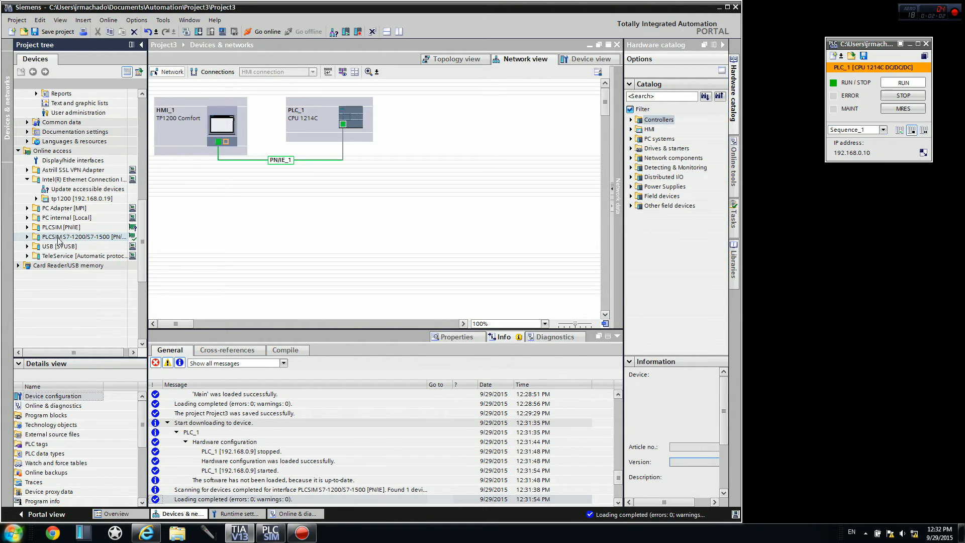
left_click(46, 238)
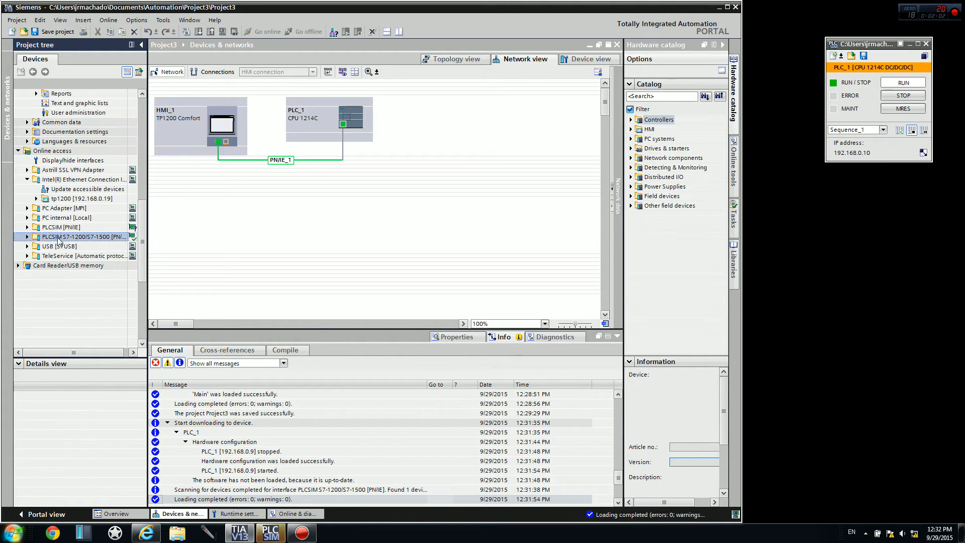
left_click(28, 237)
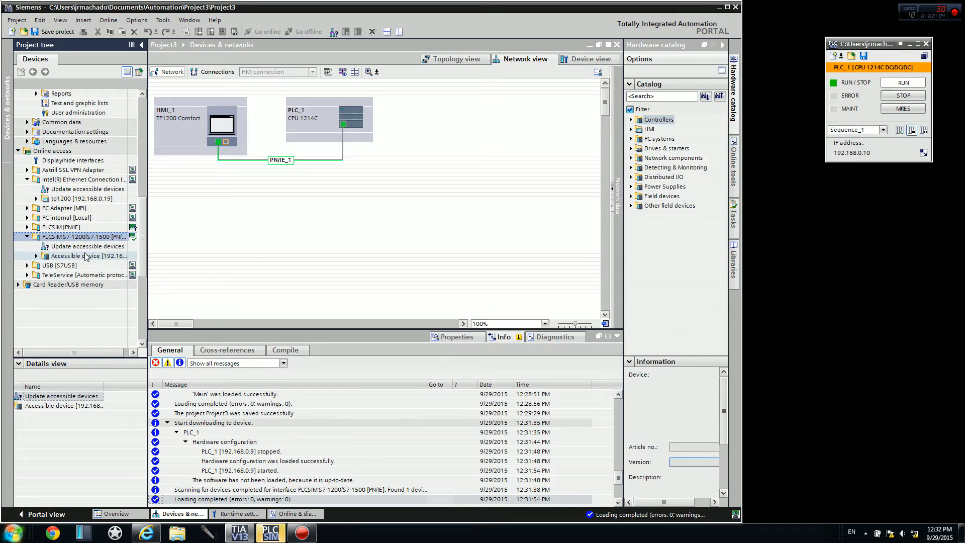
left_click_drag(149, 246, 261, 246)
left_click(133, 256)
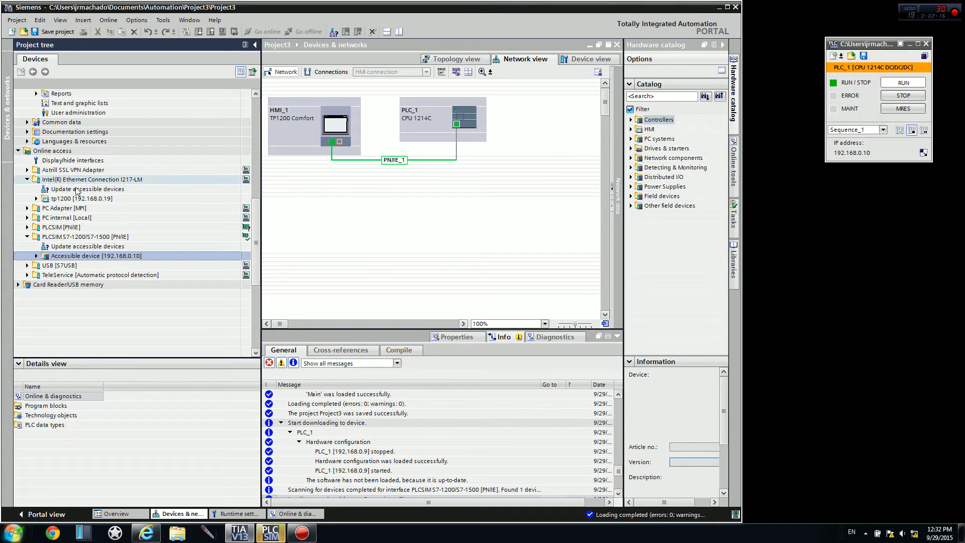
left_click_drag(261, 212, 161, 250)
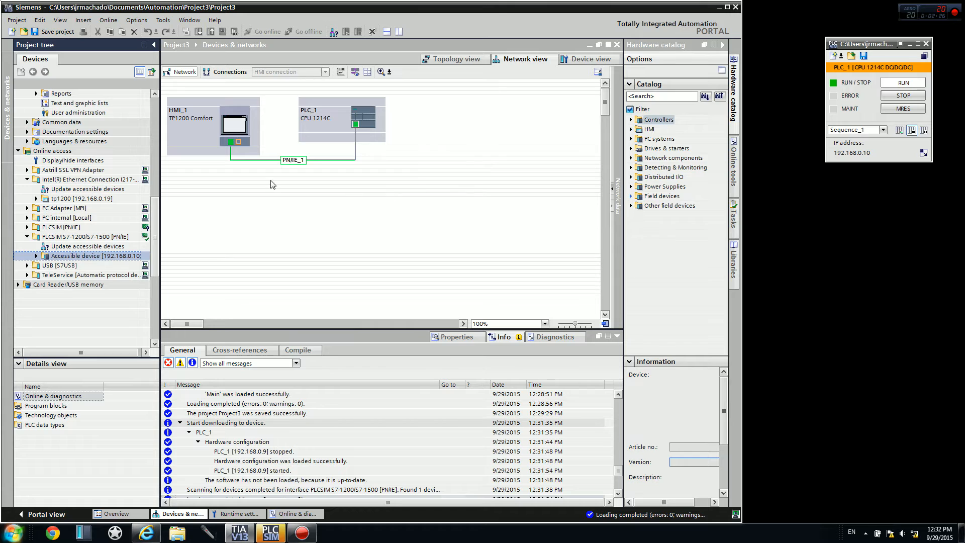
Set the IP address of HMI_1's PROFINET interface to 192.168.0.20.
left_click_drag(154, 226, 151, 107)
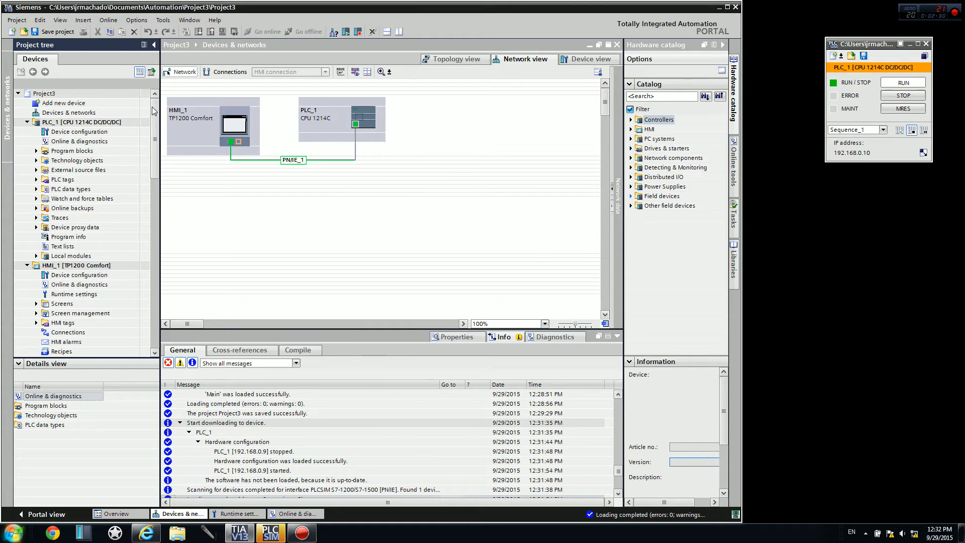
left_click(232, 144)
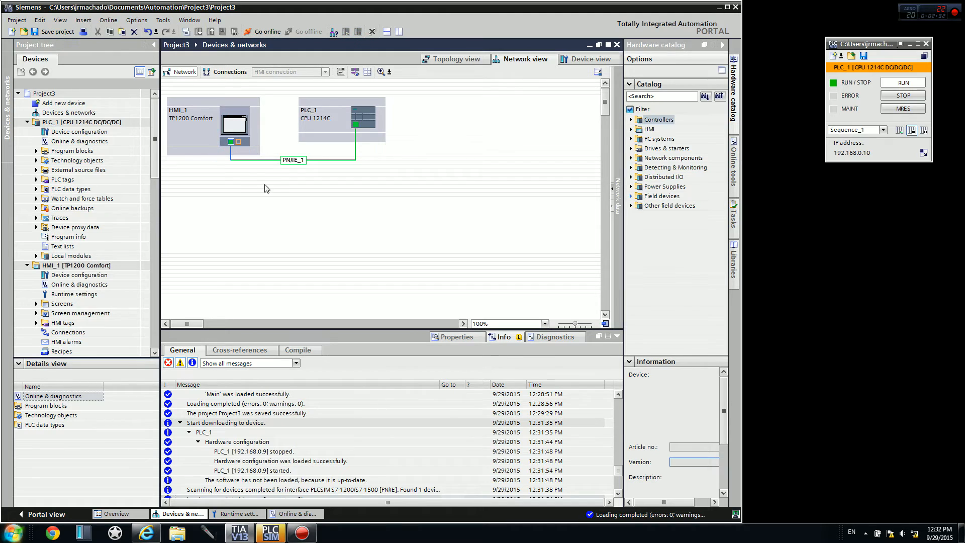
left_click(454, 341)
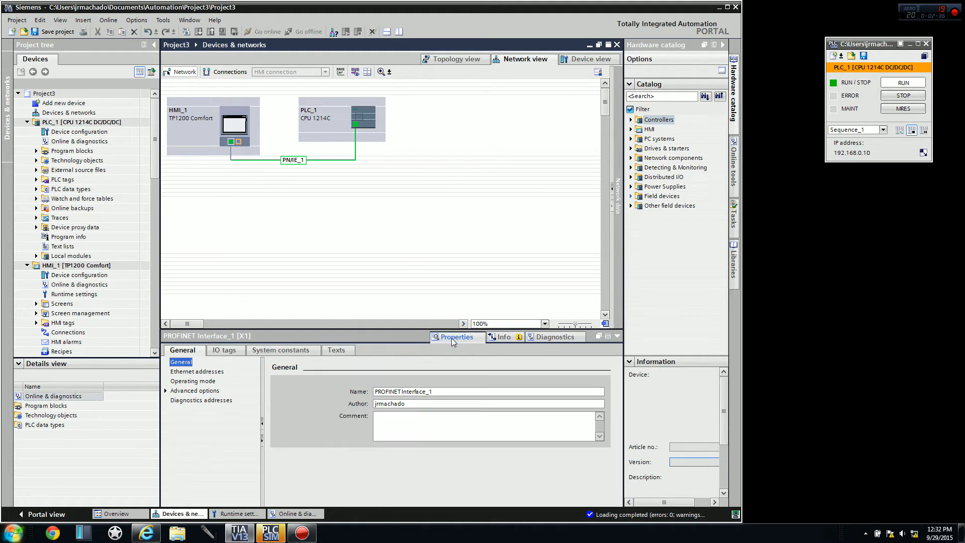
left_click(175, 371)
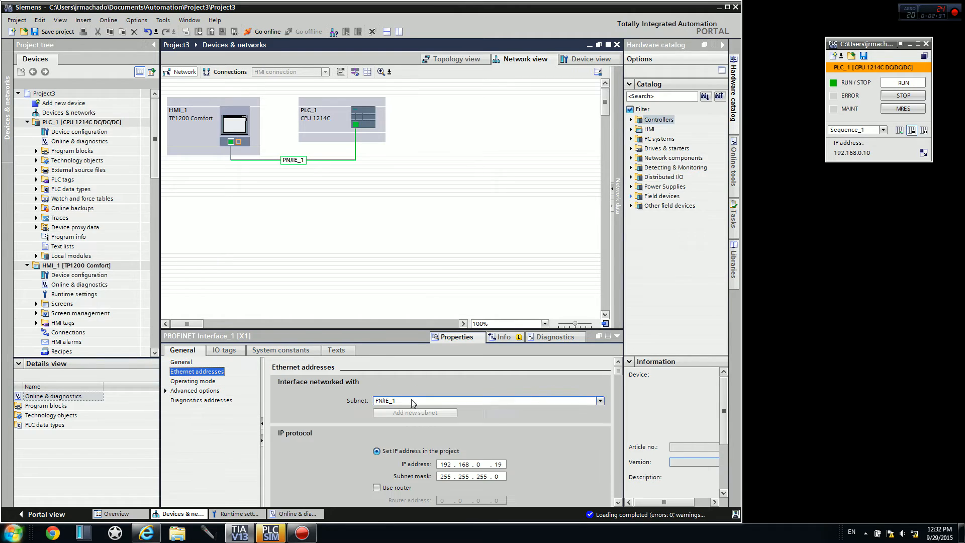
left_click(497, 464)
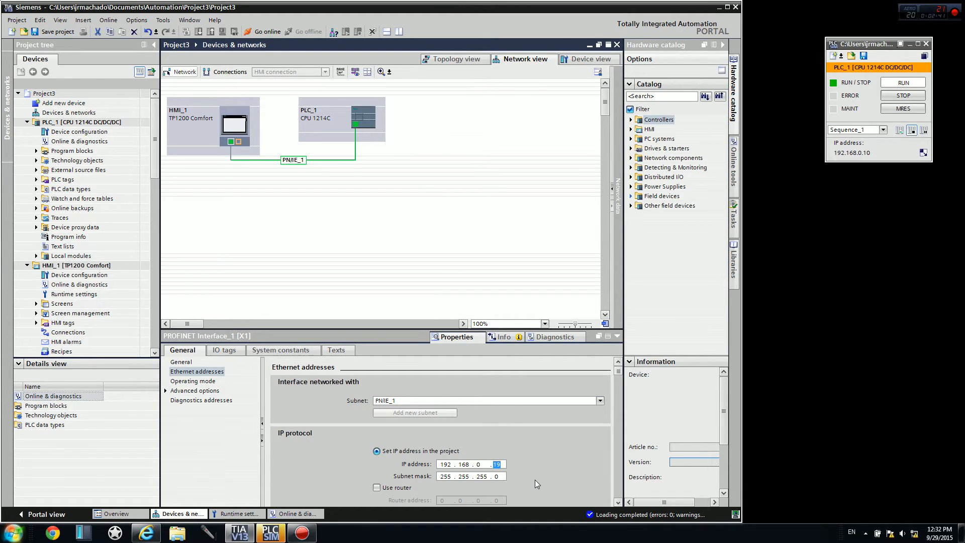
type("20")
Compile the hardware of HMI_1 with a full rebuild.
left_click(75, 265)
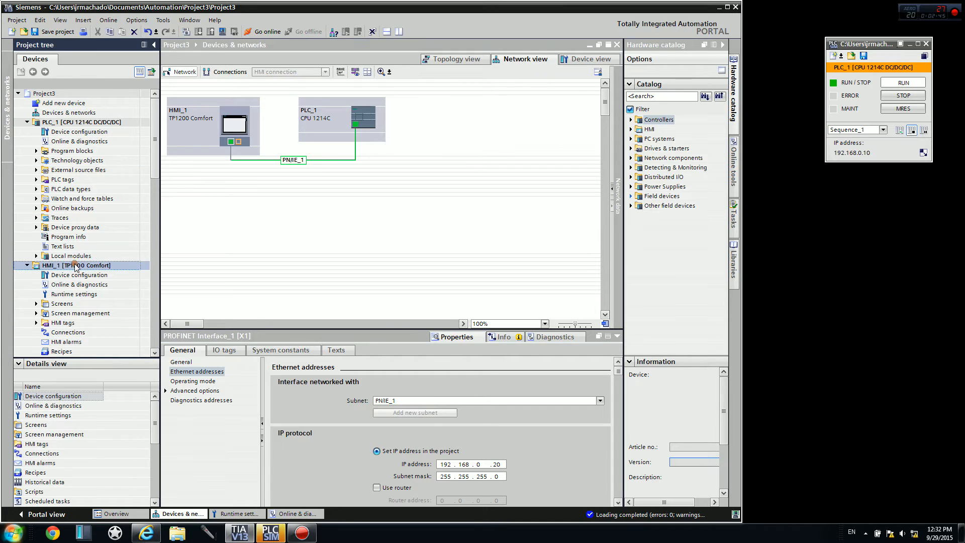
right_click(107, 267)
mouse_move(118, 364)
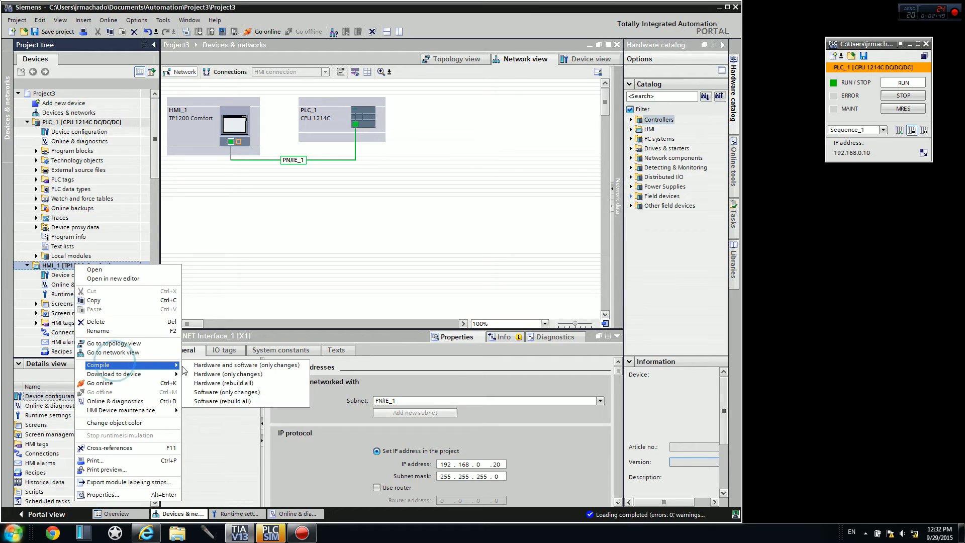
left_click(222, 384)
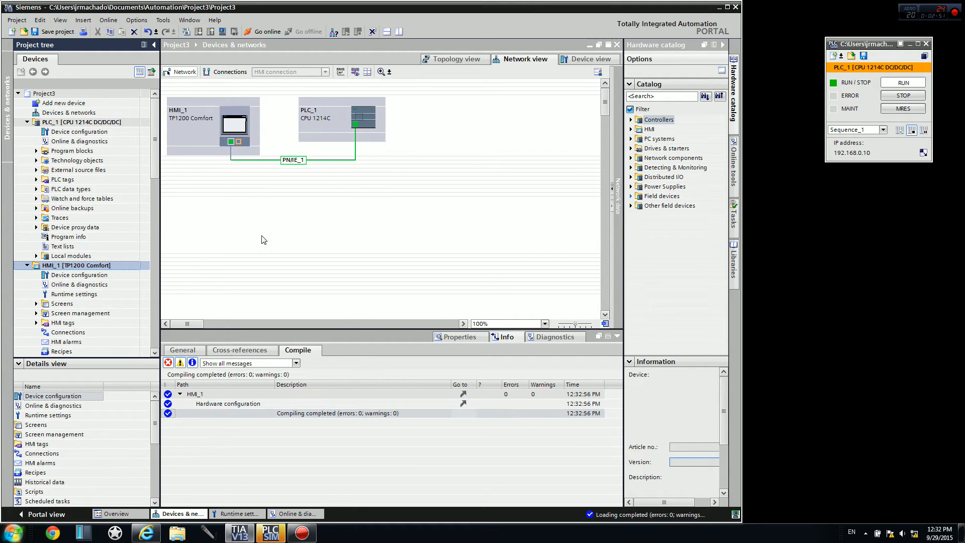
Save Project3 and close the PLC simulation project without saving its changes.
left_click(54, 31)
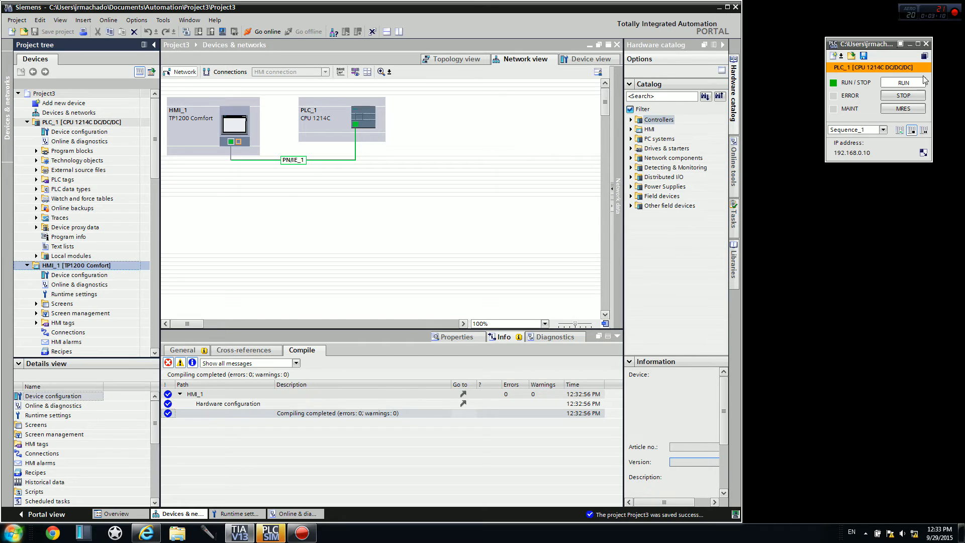
left_click(926, 43)
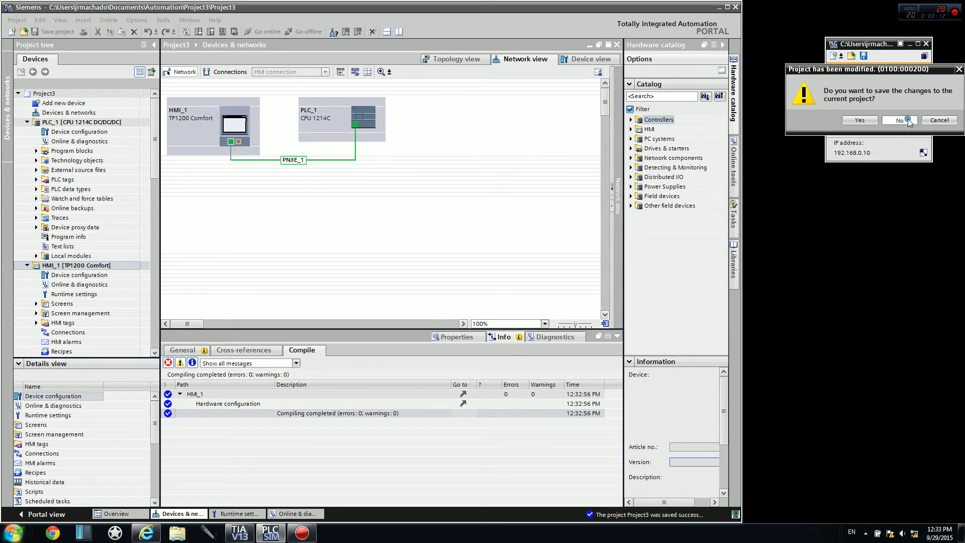
left_click(925, 120)
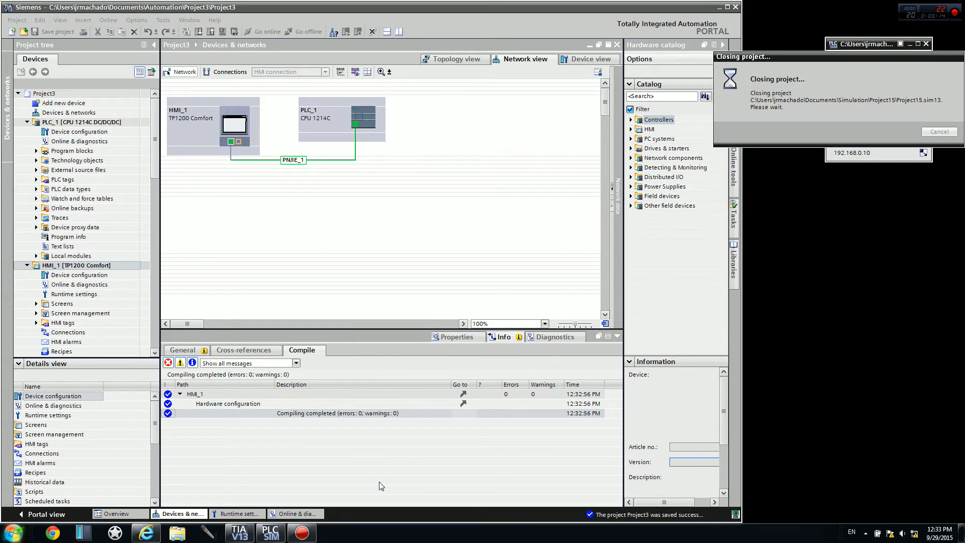
left_click(147, 533)
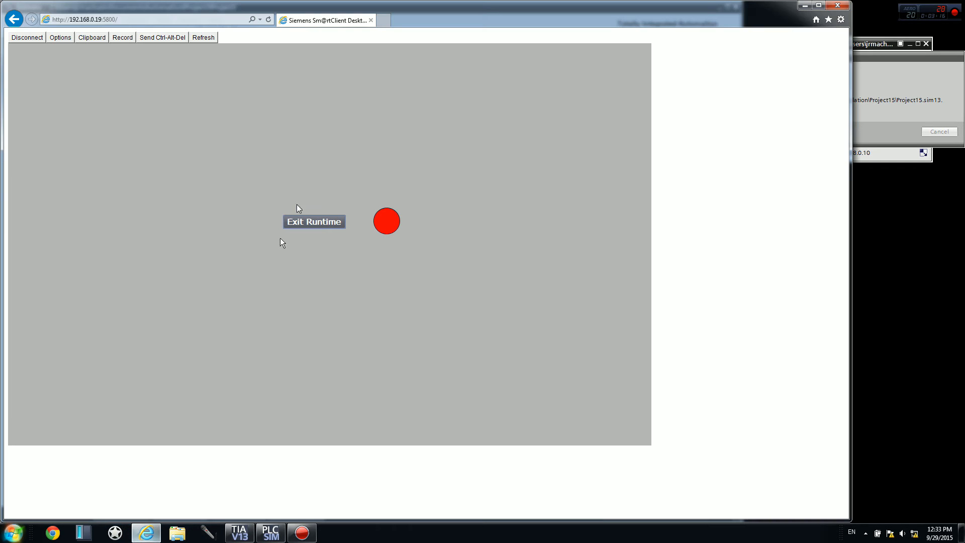
left_click(96, 20)
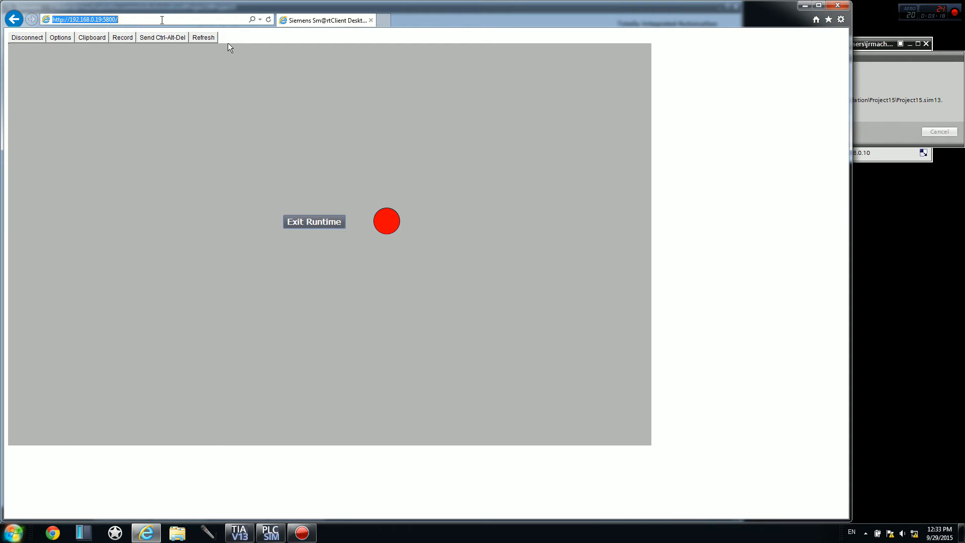
left_click(97, 20)
left_click_drag(96, 20, 101, 20)
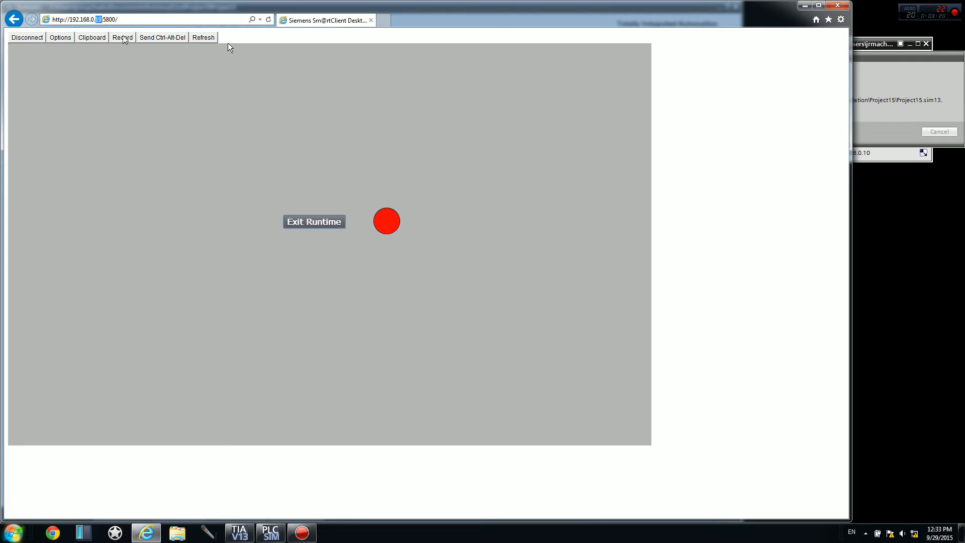
type("20")
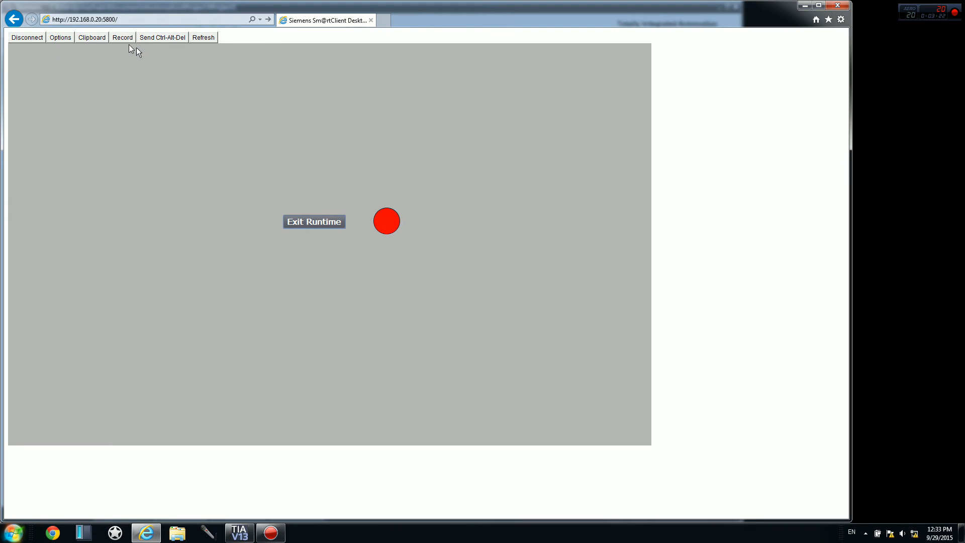
left_click(232, 19)
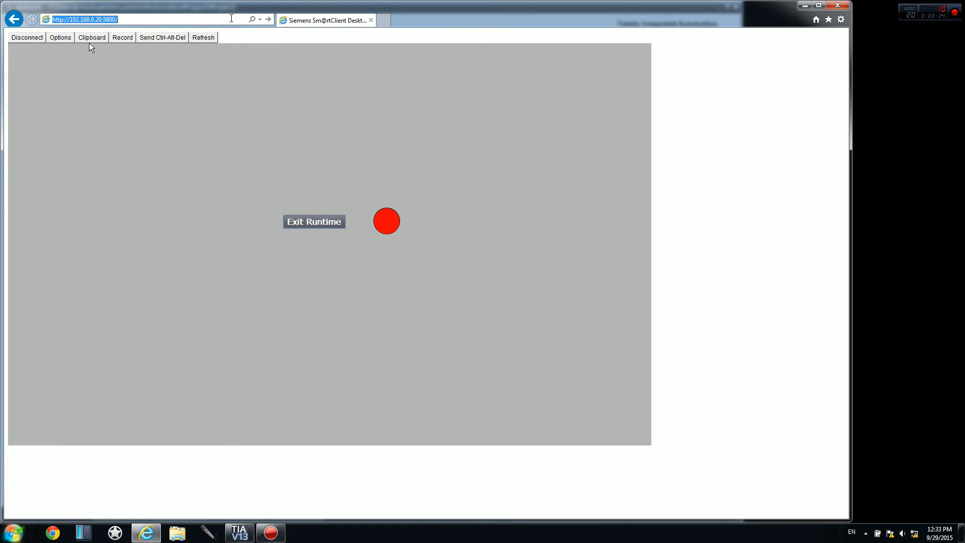
key("Return")
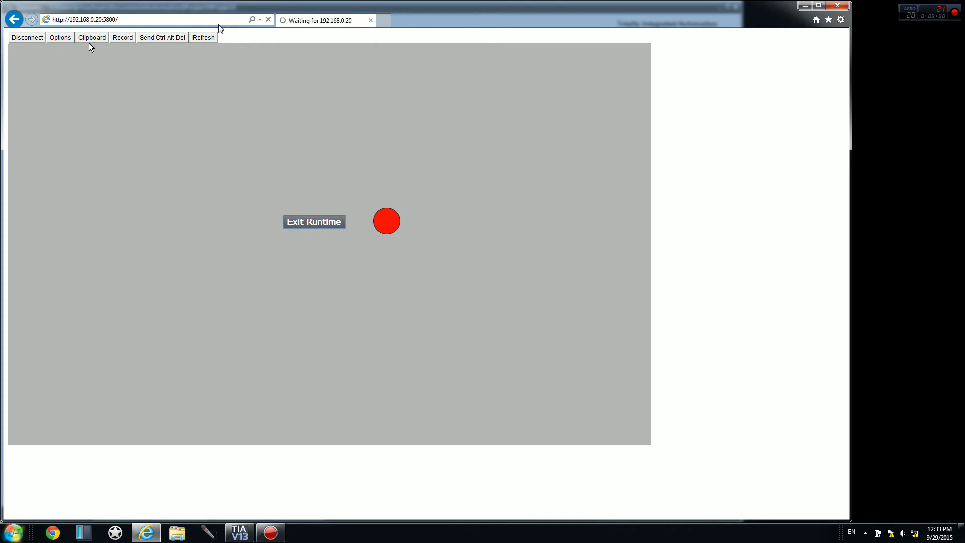
left_click(189, 18)
type("19")
key("Return")
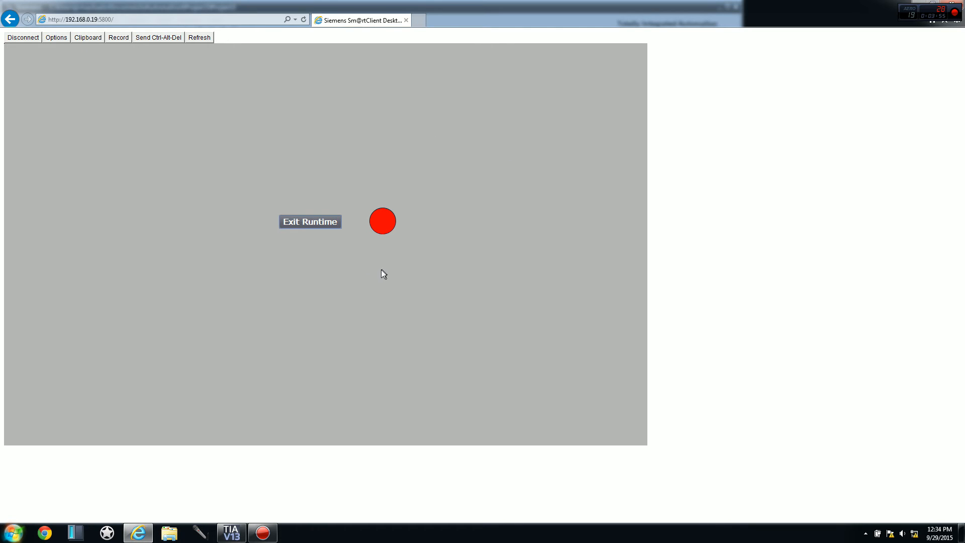
left_click(306, 225)
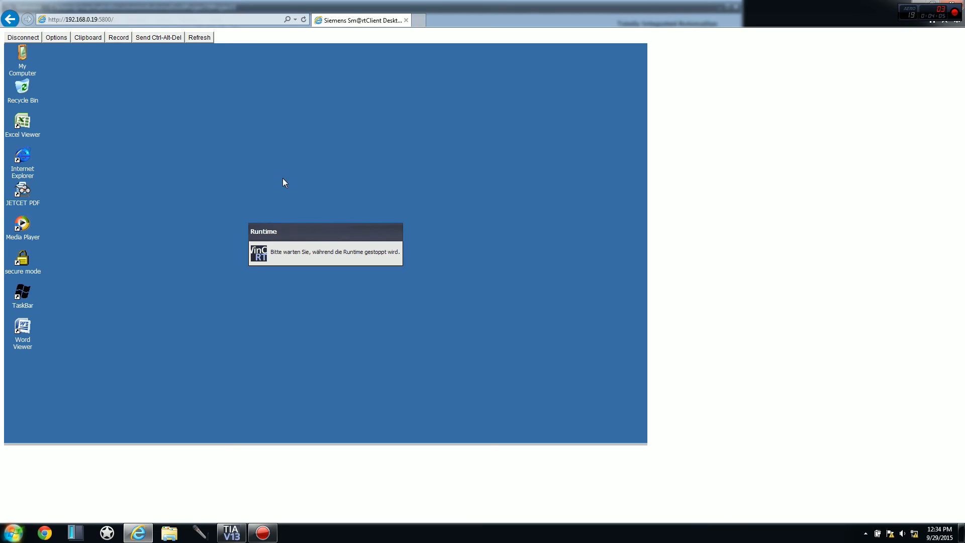
Open the PN_X1 connection in the HMI panel's network settings and set its IP address to 192.168.0.20.
left_click(320, 274)
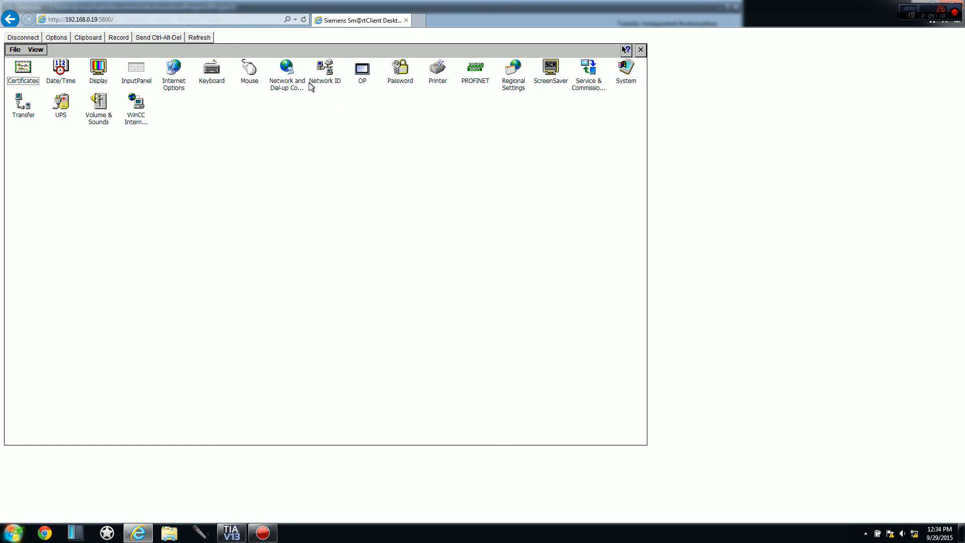
left_click(291, 71)
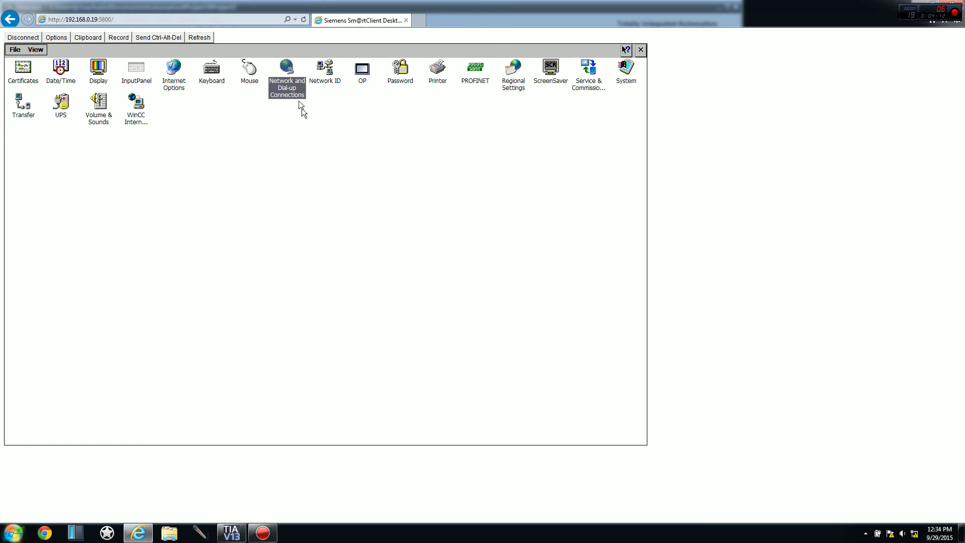
double_click(291, 72)
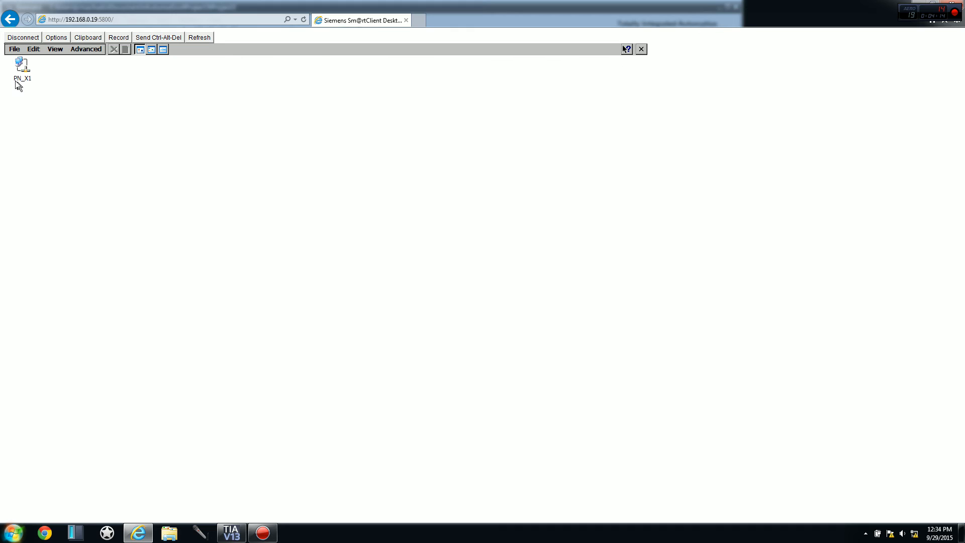
double_click(22, 68)
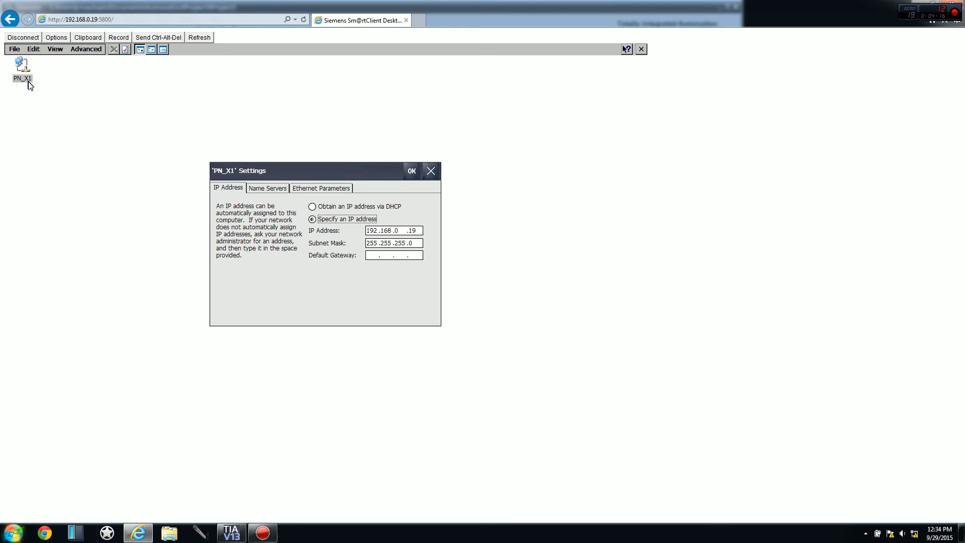
double_click(411, 231)
type("20")
Switch to TIA Portal to check the IP address of HMI_1's PROFINET interface, and return to the panel's page in Internet Explorer.
left_click(232, 533)
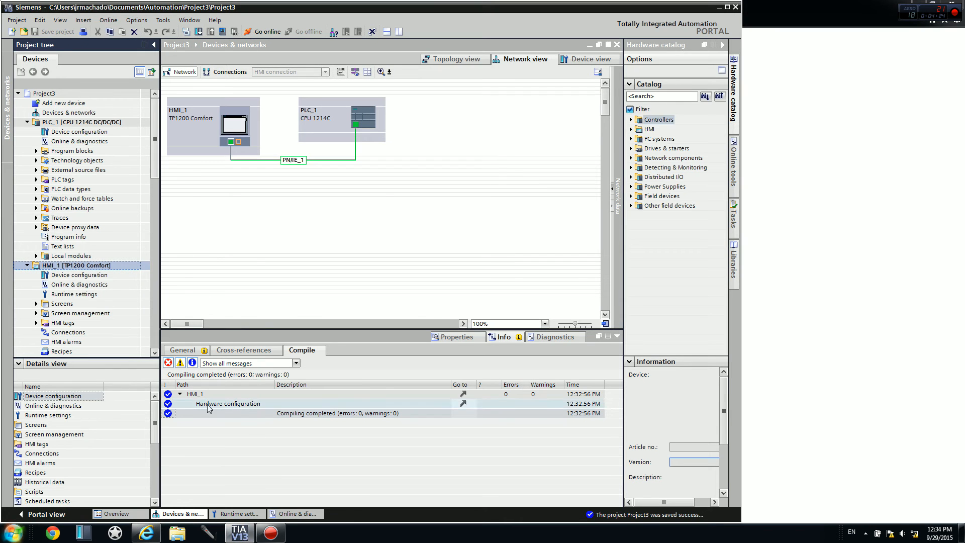
left_click(231, 141)
left_click(481, 339)
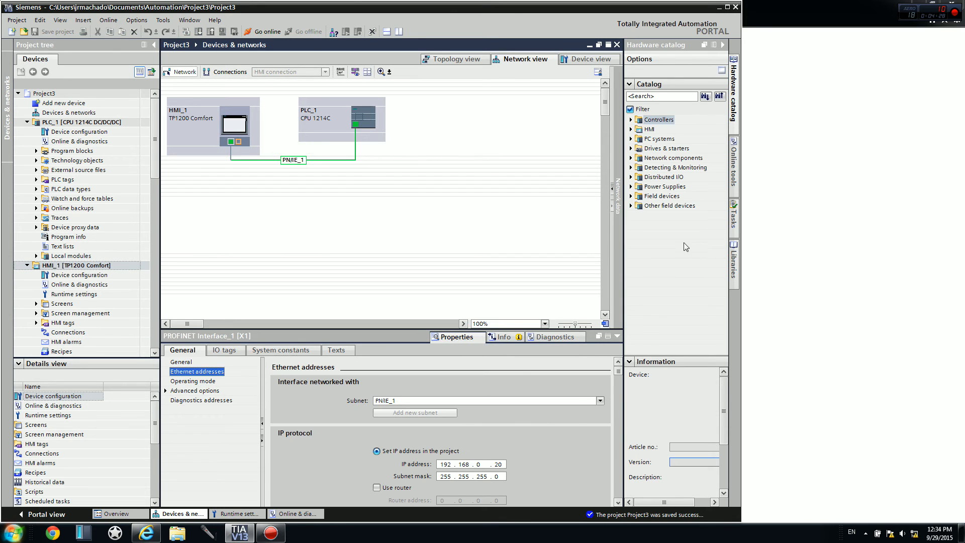
left_click(887, 283)
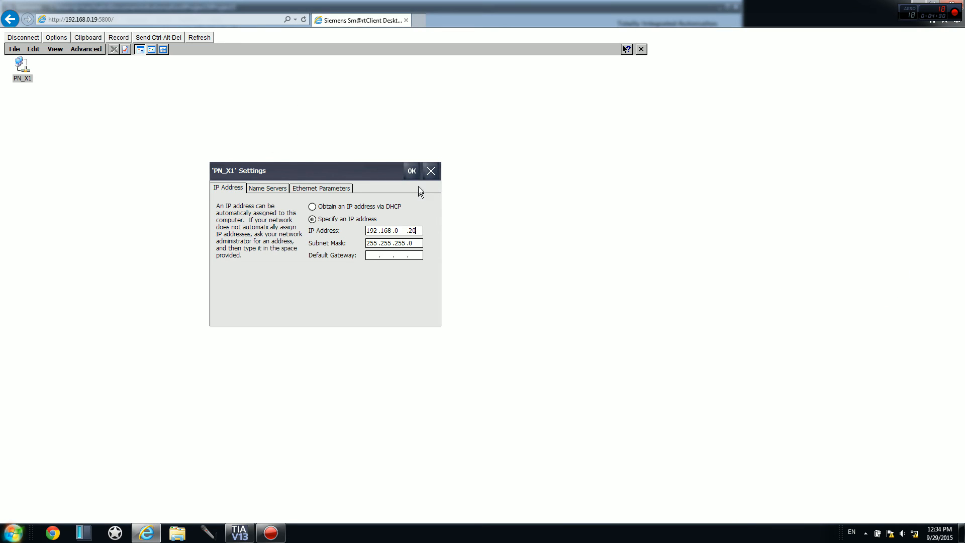
Apply the PN_X1 settings on the panel and close the browser window.
left_click(414, 172)
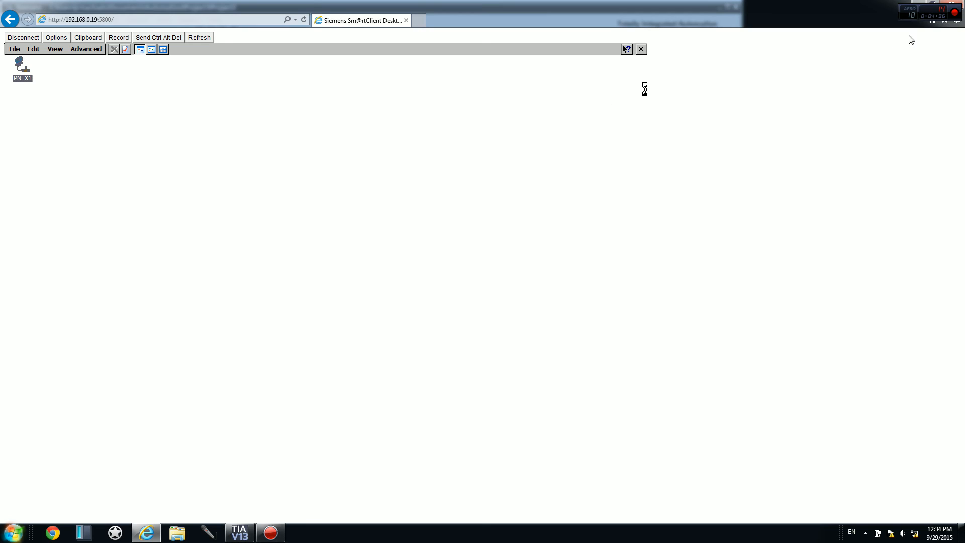
left_click_drag(852, 8, 720, 137)
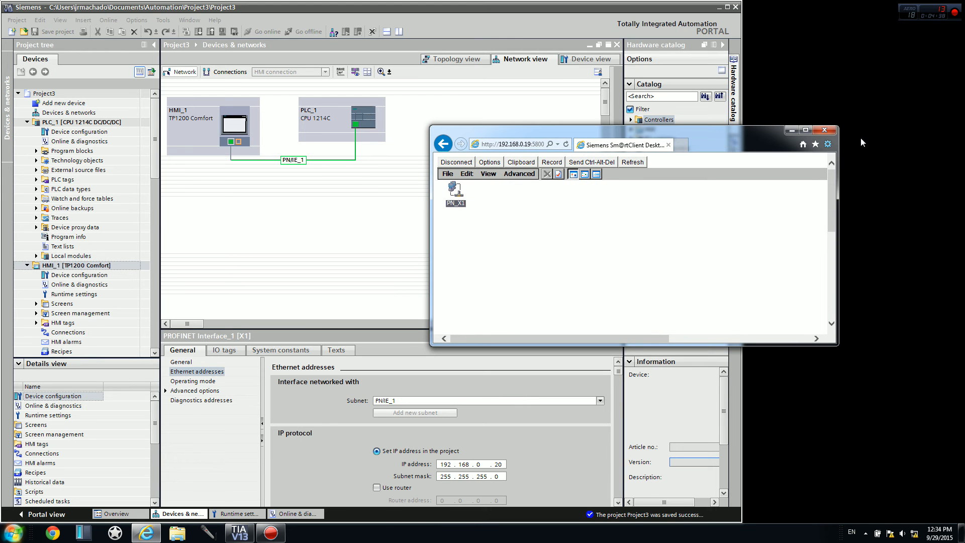
left_click(825, 130)
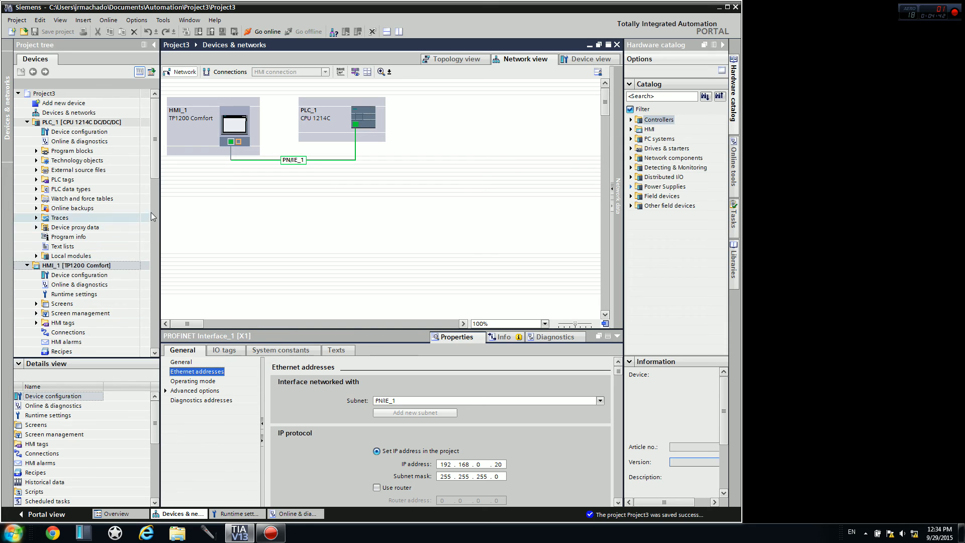
Widen the project tree and update the accessible devices on the Intel(R) Ethernet Connection I217-LM interface.
left_click_drag(153, 157, 259, 246)
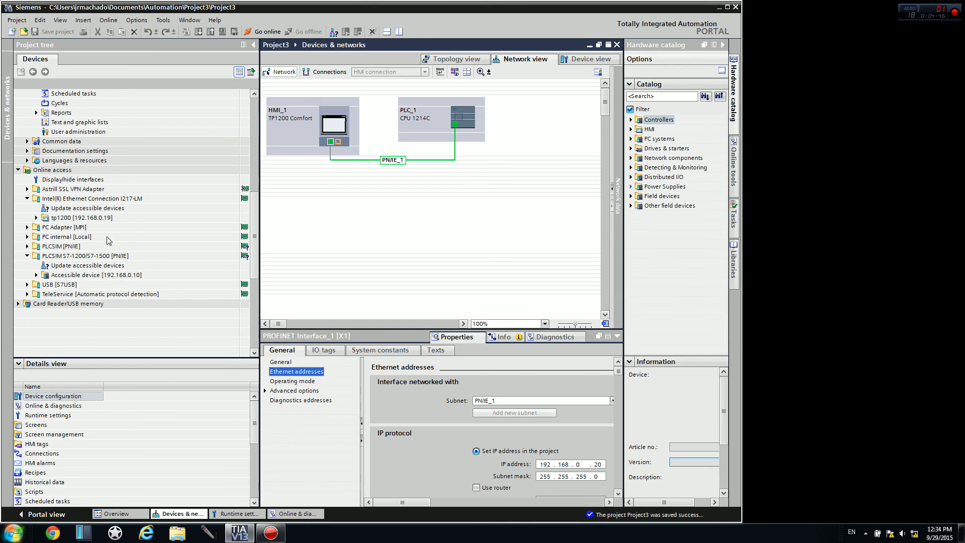
left_click(78, 199)
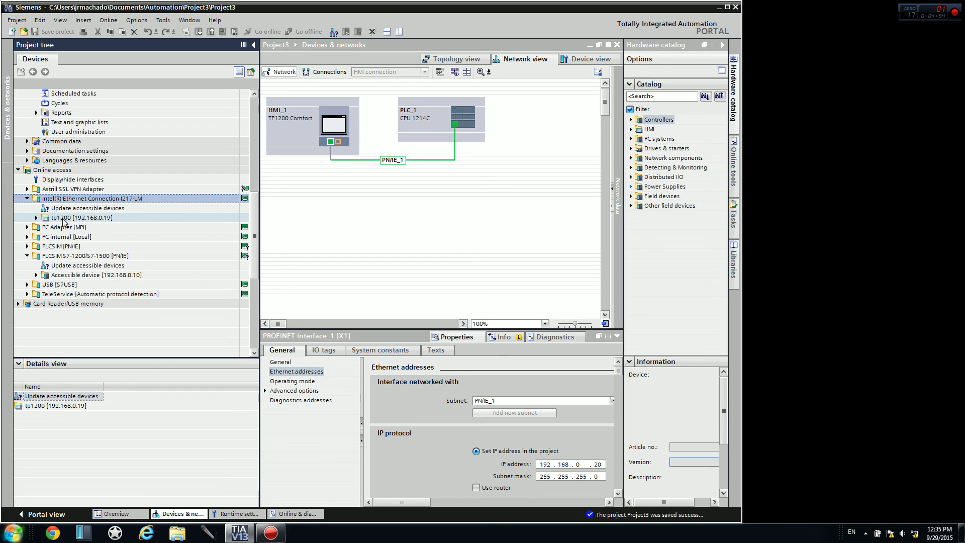
double_click(100, 208)
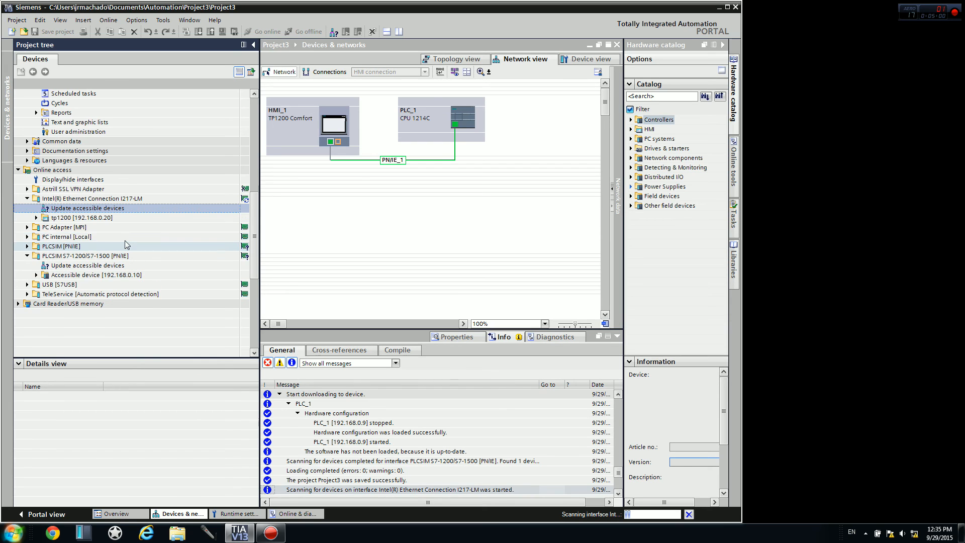
Open a Windows command prompt, ping the HMI panel at 192.168.0.20, and close the prompt.
left_click(13, 538)
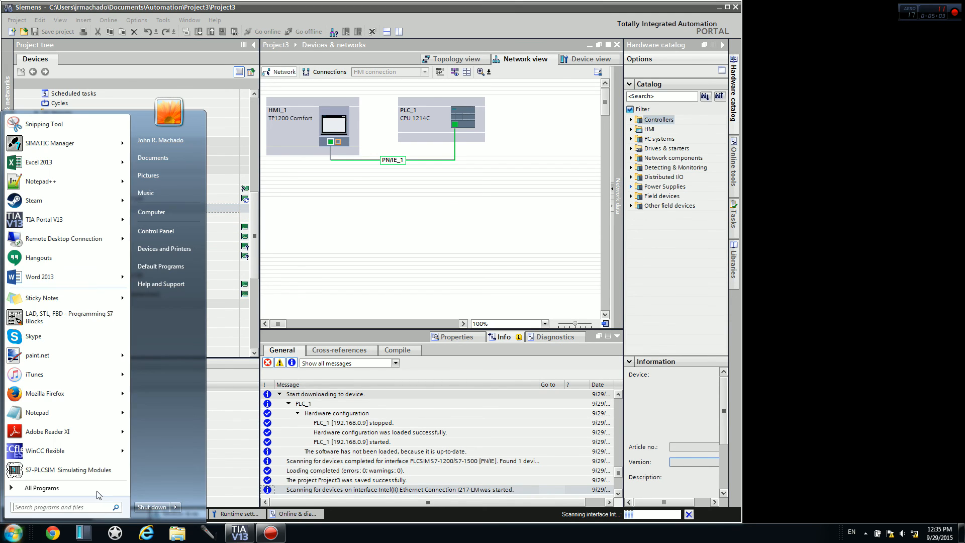
type("cmd")
key("Return")
type("ping 192.168.0.20")
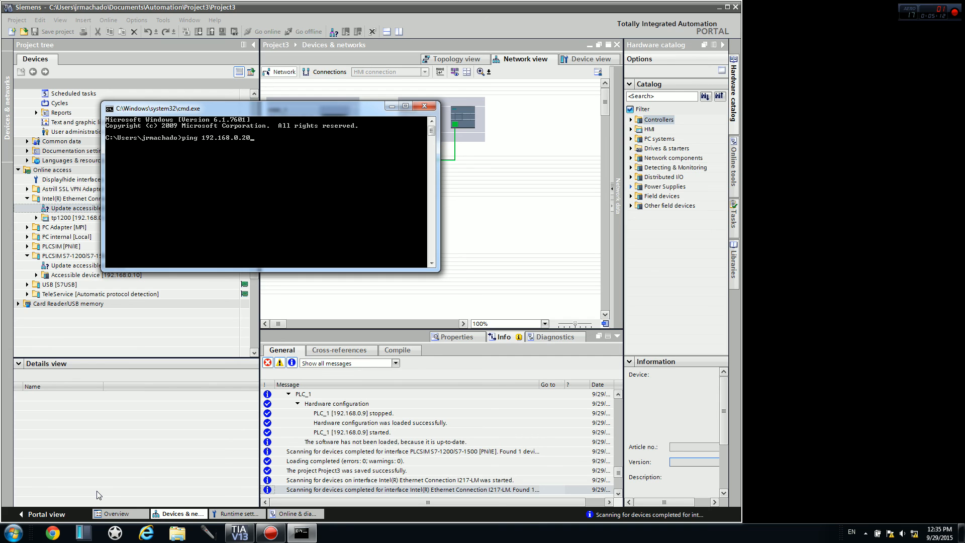
key("Return")
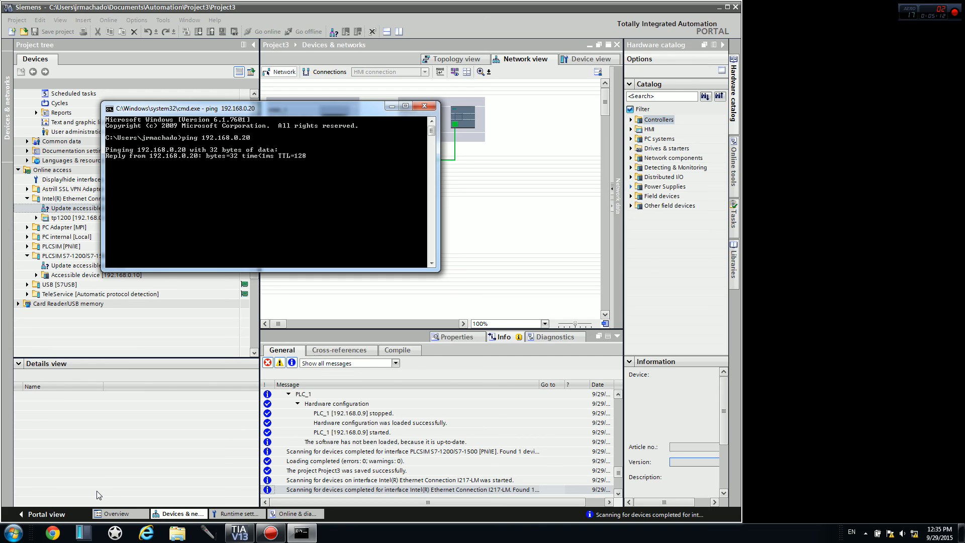
left_click(424, 106)
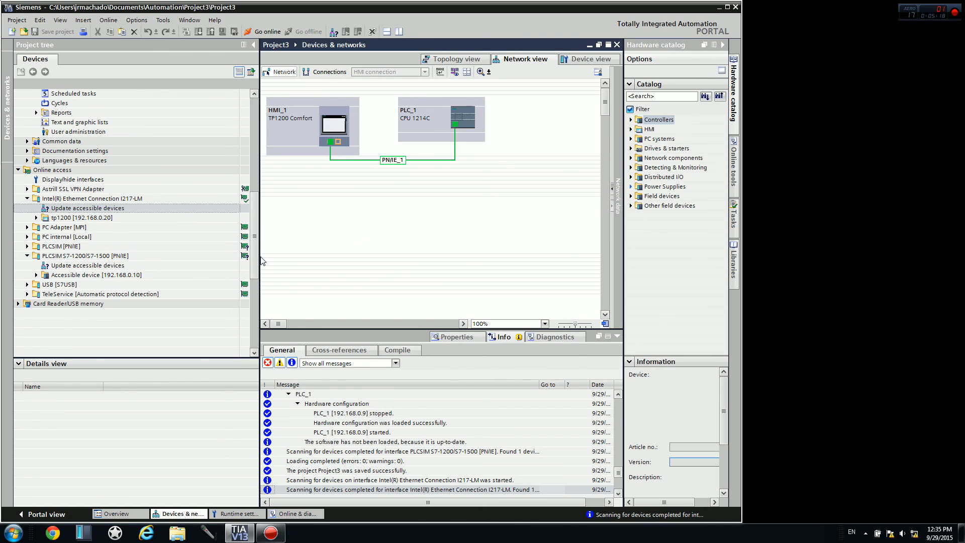
Narrow the project tree and reduce the heights of the message area and the details view.
left_click_drag(259, 257, 213, 257)
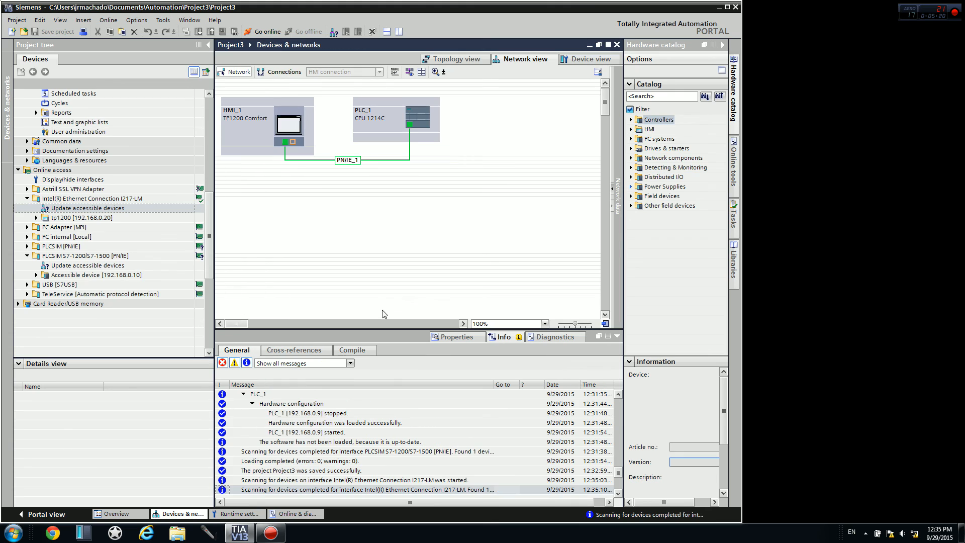
left_click_drag(596, 330, 594, 357)
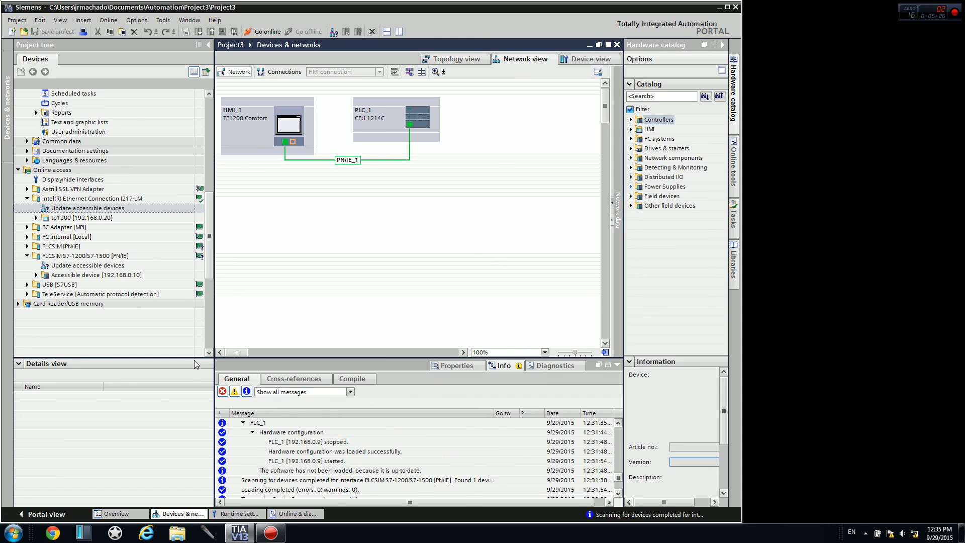
left_click_drag(197, 358, 197, 379)
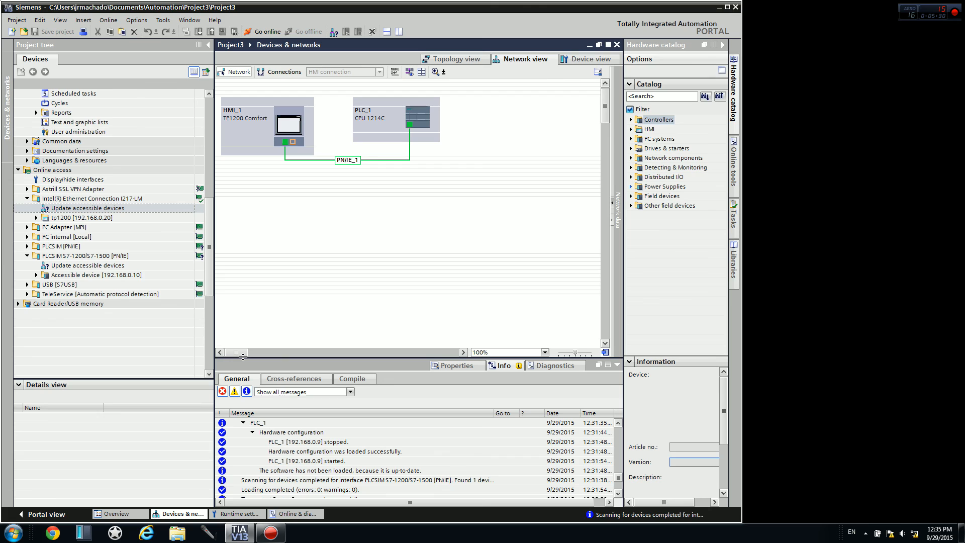